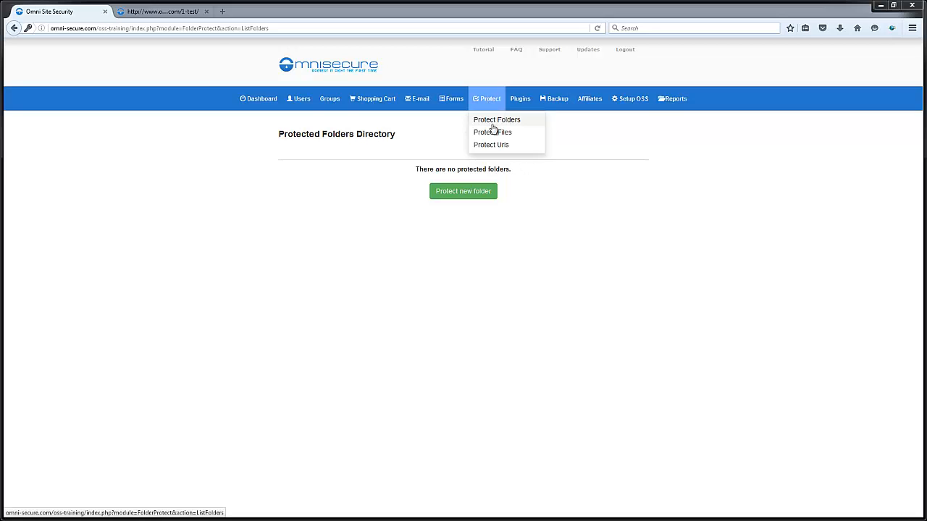
pyautogui.click(462, 192)
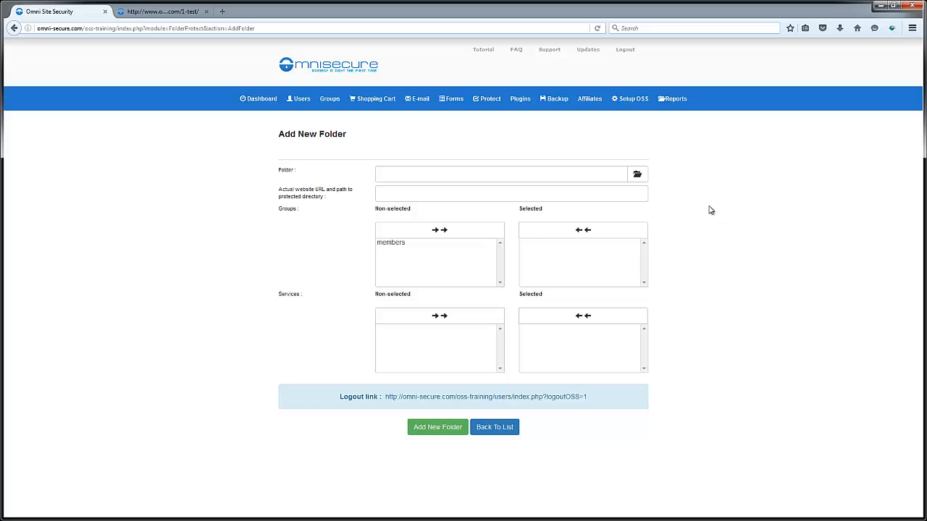
pyautogui.click(638, 176)
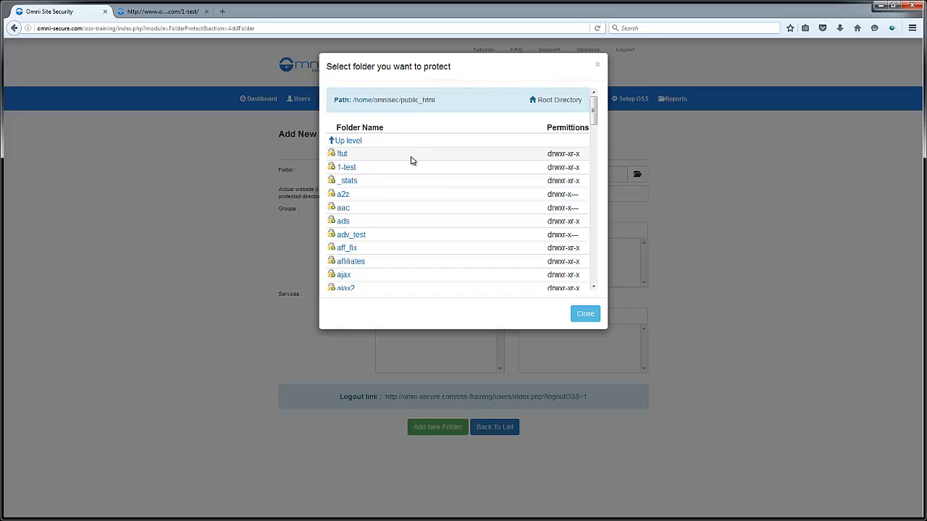
pyautogui.click(348, 169)
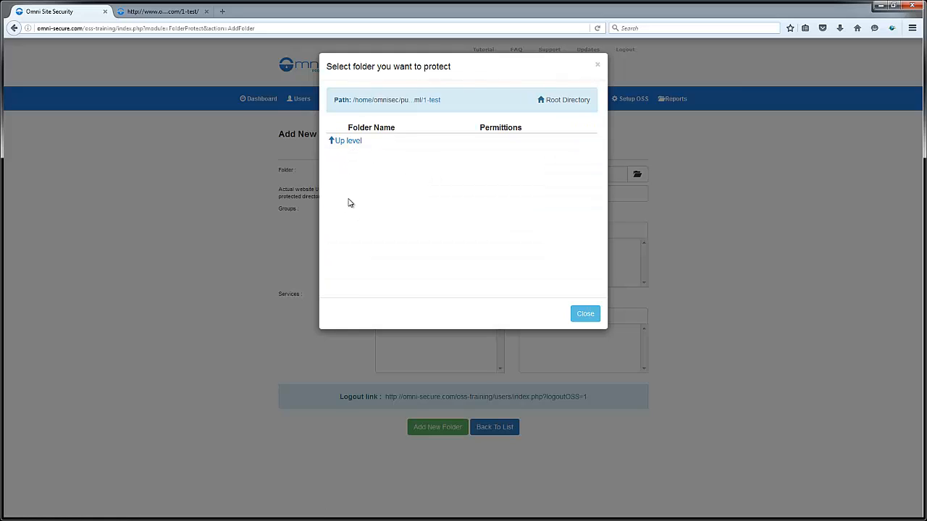
pyautogui.click(344, 141)
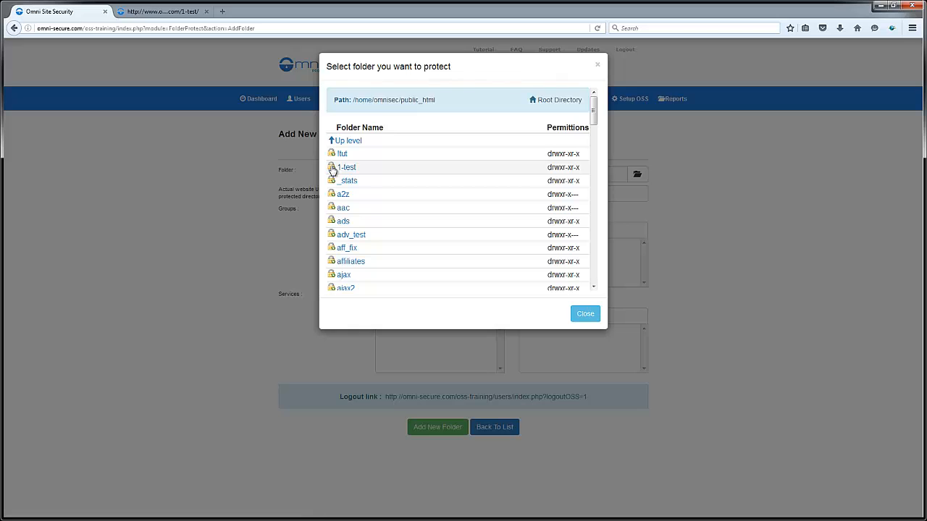
pyautogui.click(343, 167)
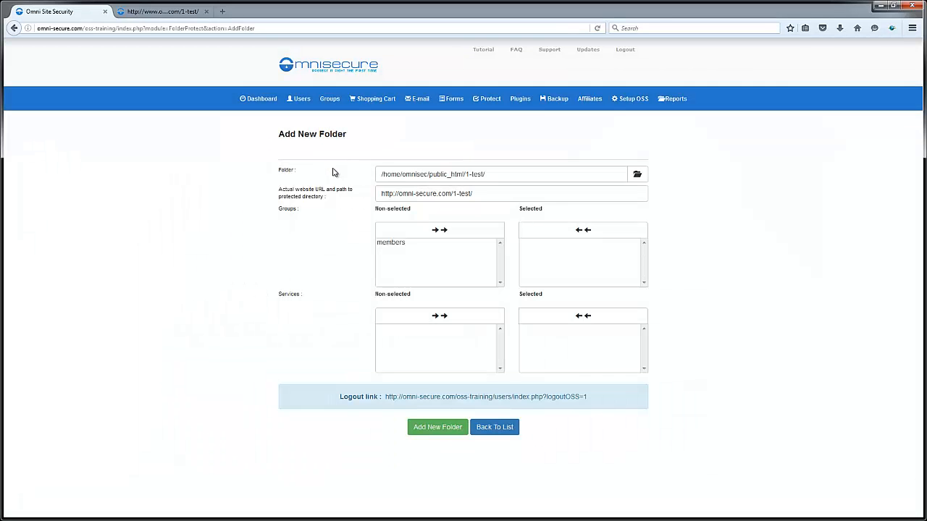
# - Move the members group into the folder's Selected groups and highlight the logout link address
pyautogui.doubleClick(400, 248)
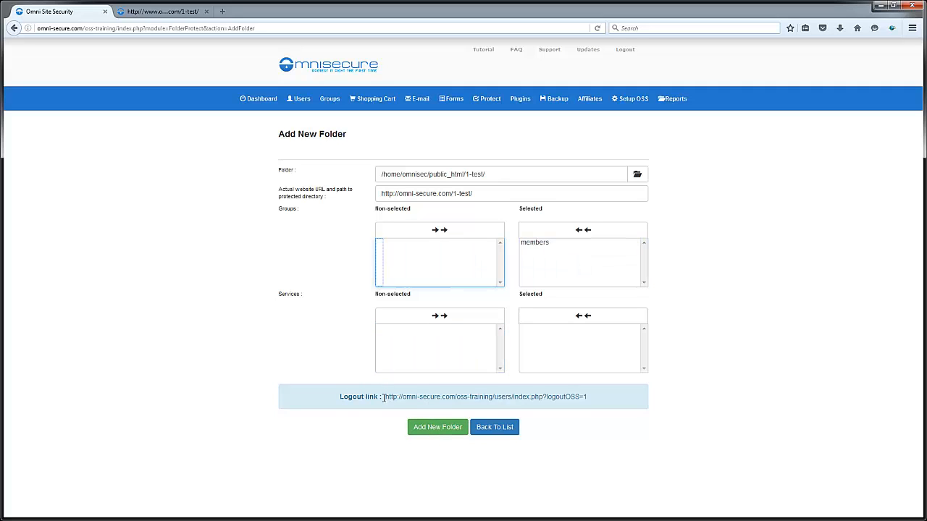
pyautogui.moveTo(383, 397); pyautogui.dragTo(604, 397)
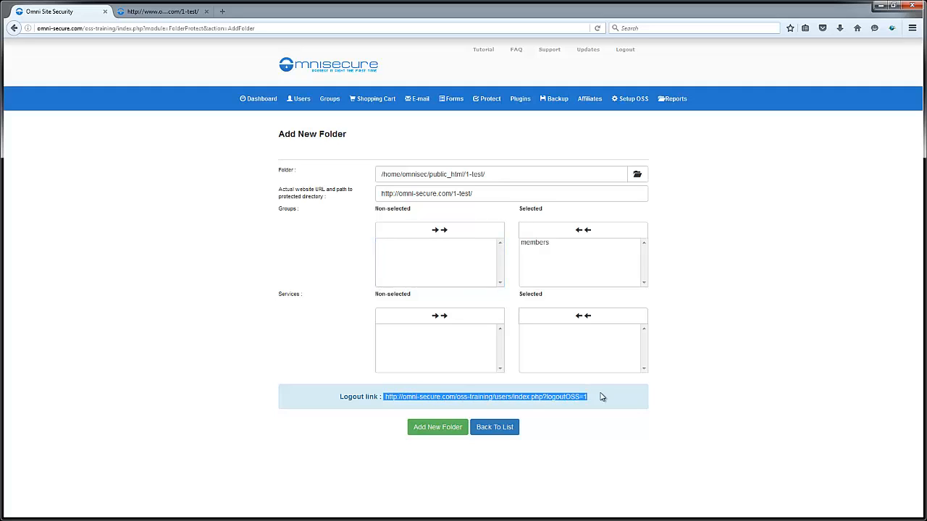
pyautogui.click(606, 396)
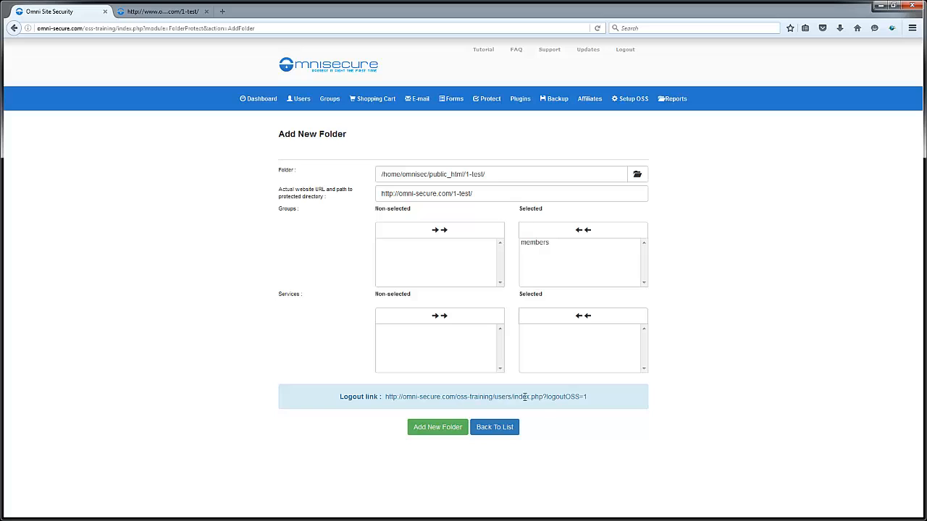
pyautogui.moveTo(641, 99)
pyautogui.click(147, 12)
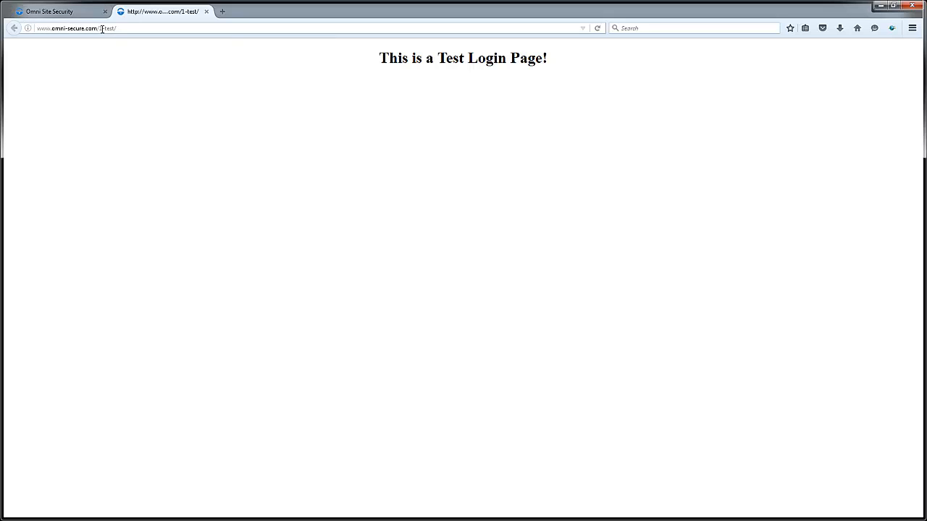
pyautogui.click(598, 28)
pyautogui.click(53, 12)
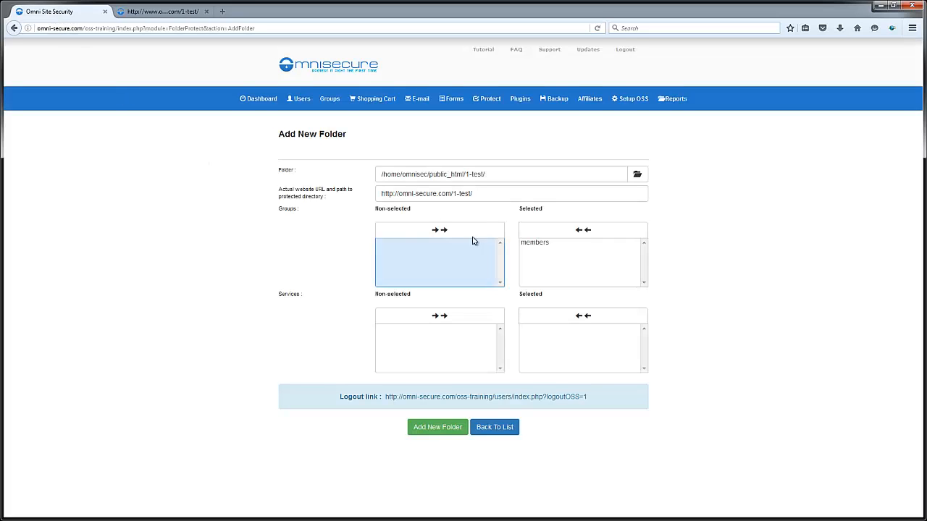
# - Save the 1-test folder protection and reload its page to confirm it now shows a sign-in prompt
pyautogui.click(430, 429)
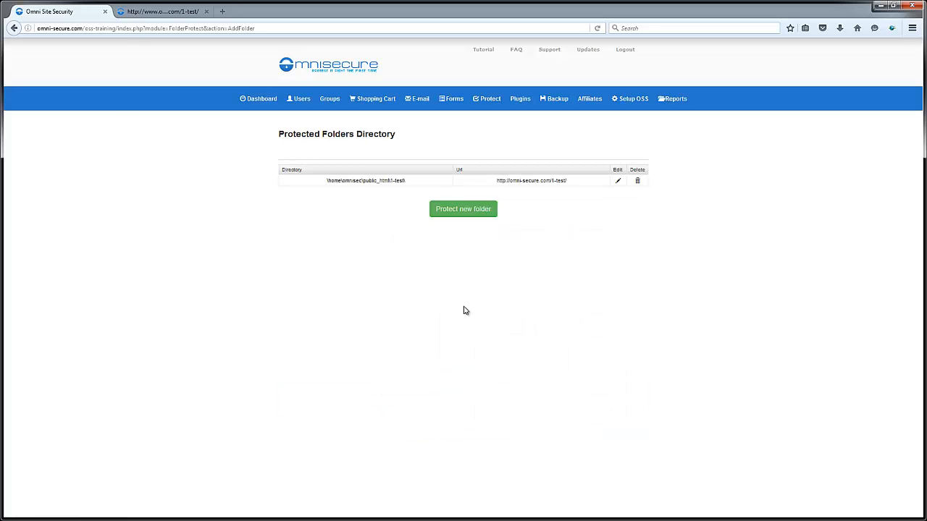
pyautogui.click(160, 12)
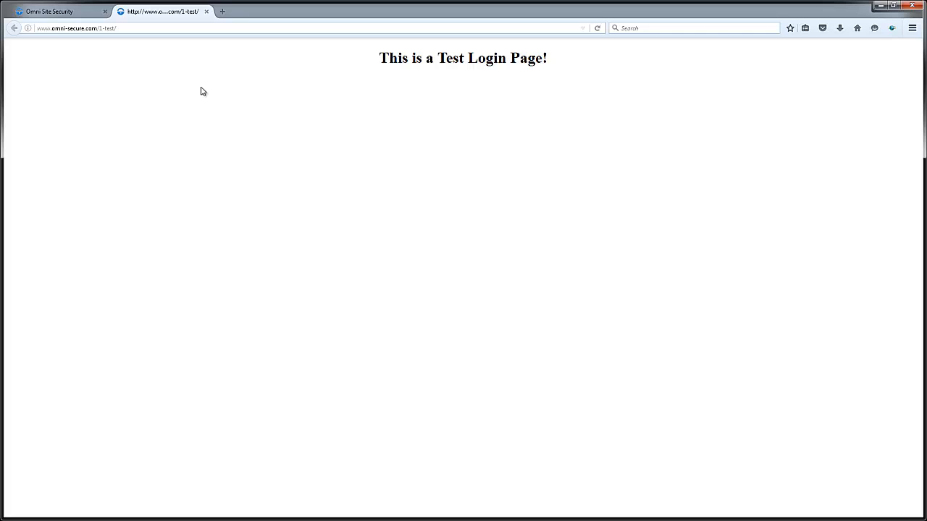
pyautogui.click(598, 28)
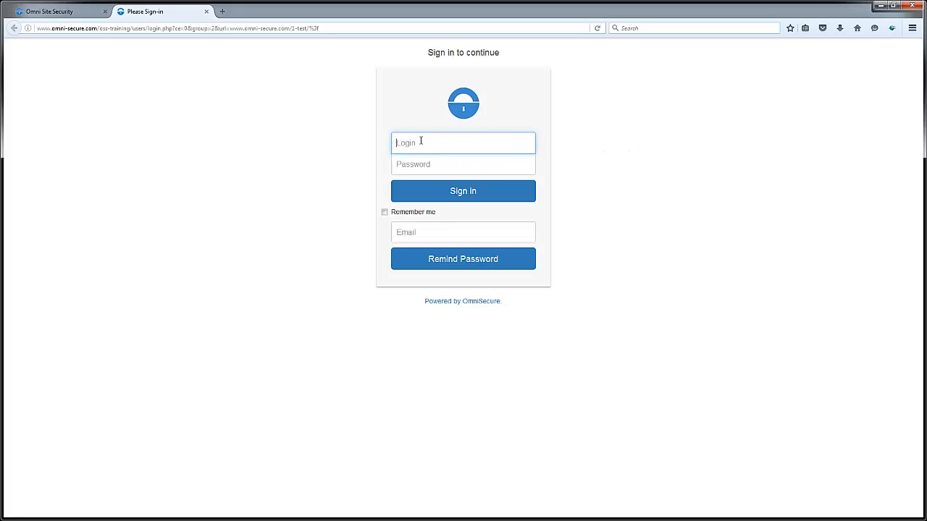
pyautogui.click(55, 11)
pyautogui.click(297, 99)
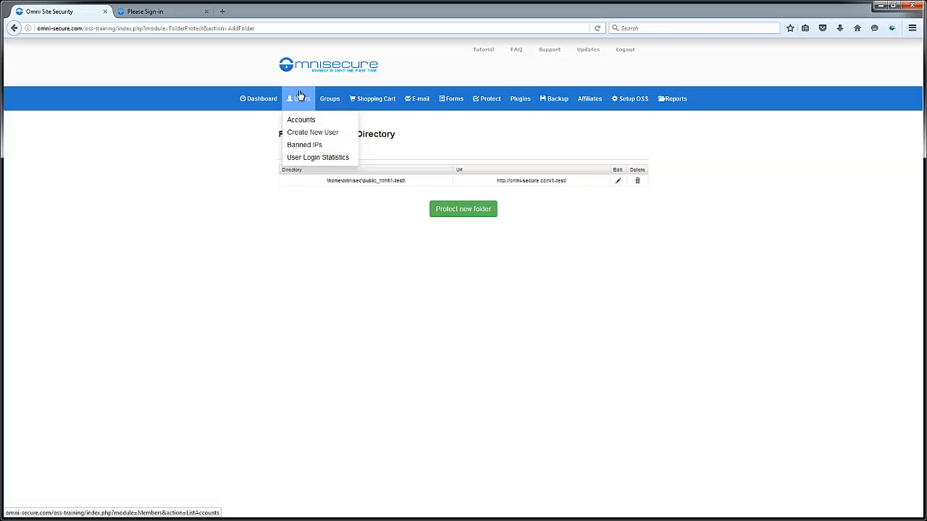
# - Start a new user account, entering its username, password and e-mail address
pyautogui.click(300, 121)
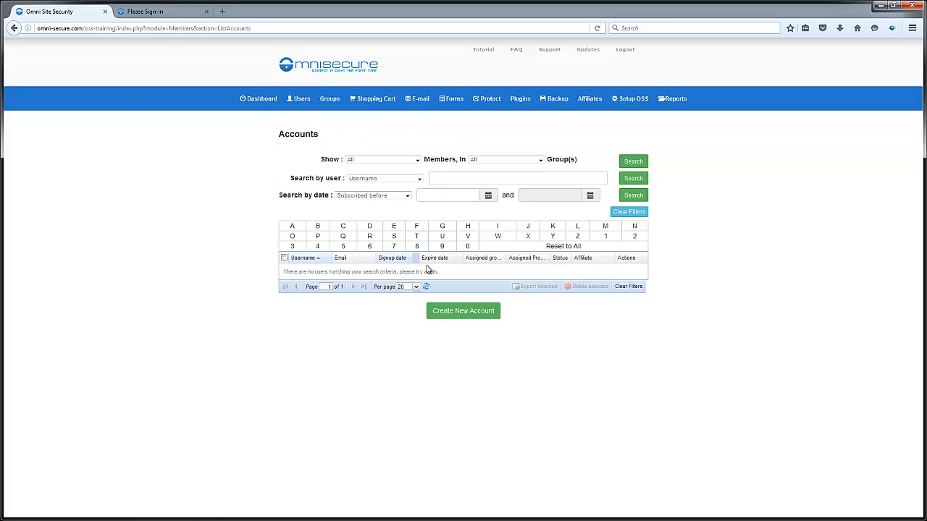
pyautogui.click(459, 317)
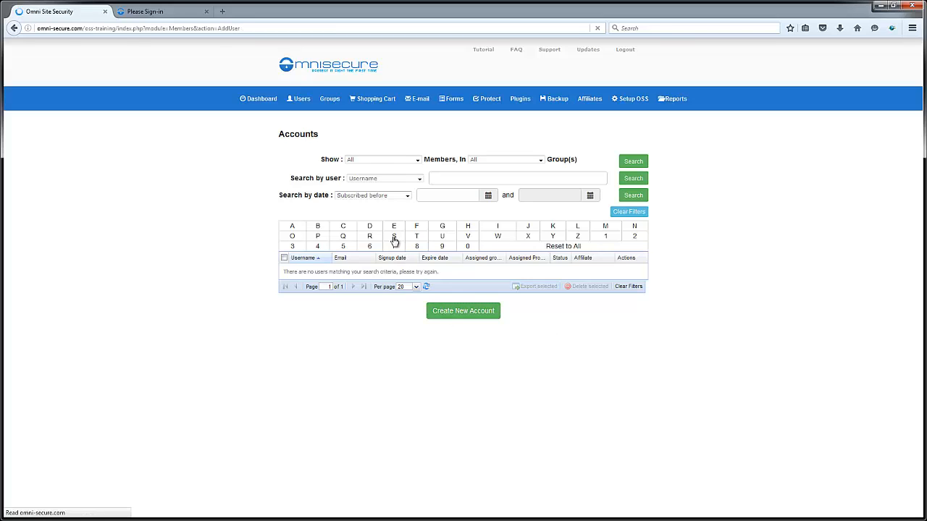
pyautogui.click(384, 176)
pyautogui.write('t')
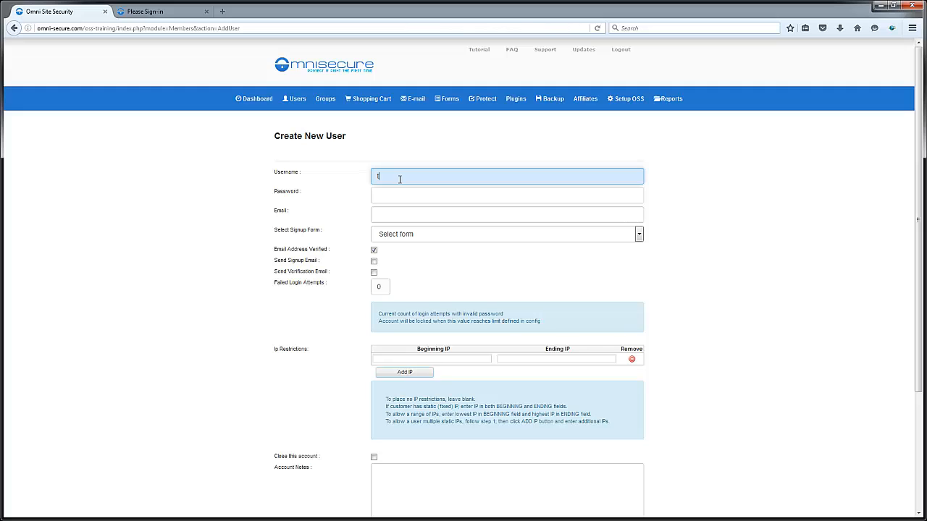
pyautogui.write('est')
pyautogui.click(405, 195)
pyautogui.write('t')
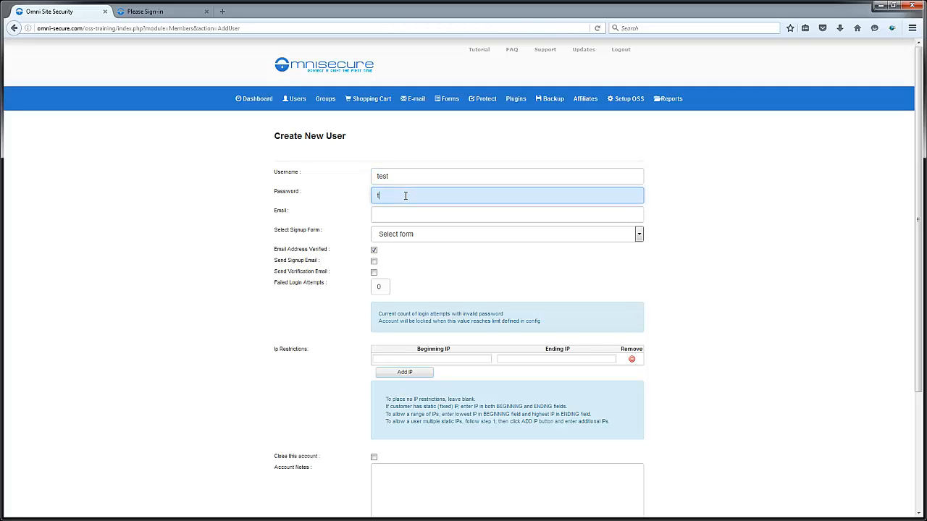
pyautogui.write('est')
pyautogui.click(411, 216)
pyautogui.write('test')
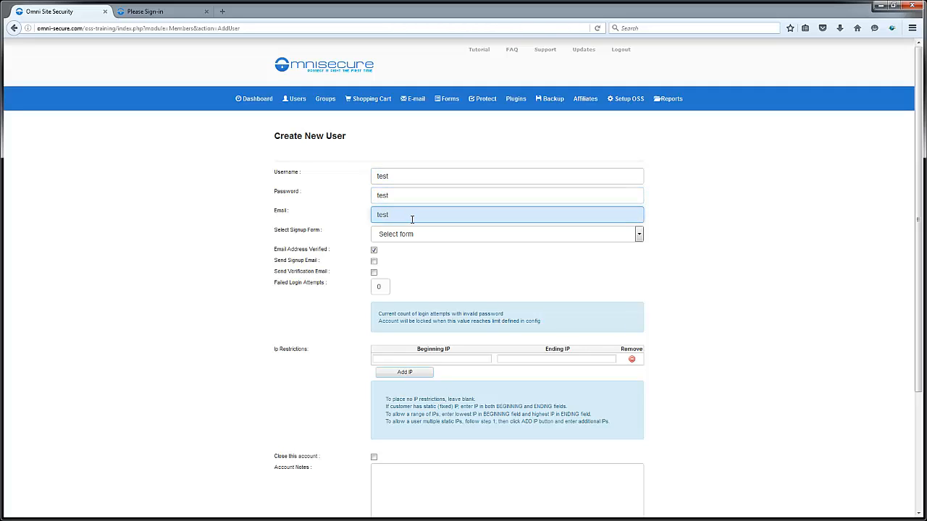
pyautogui.write('@test.com')
# - Choose Default Form as the signup form and fill in the user's first name
pyautogui.click(428, 234)
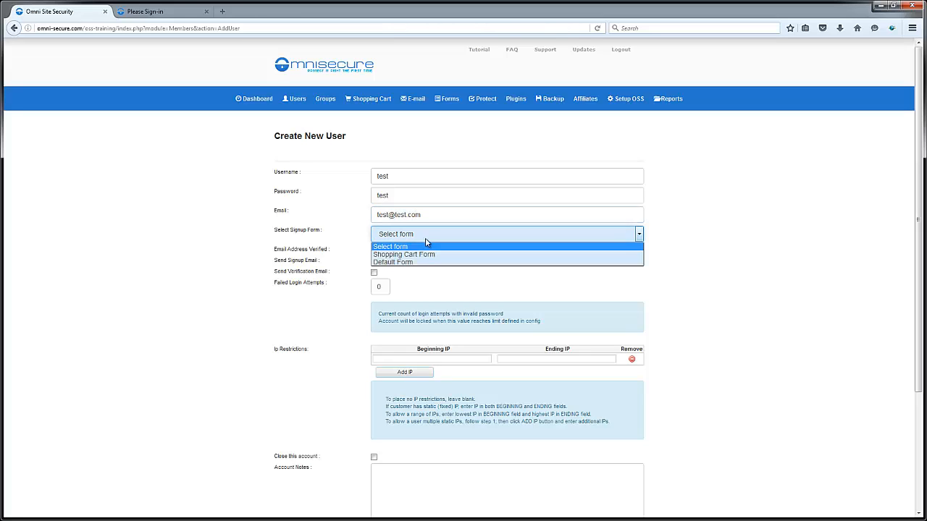
pyautogui.click(425, 262)
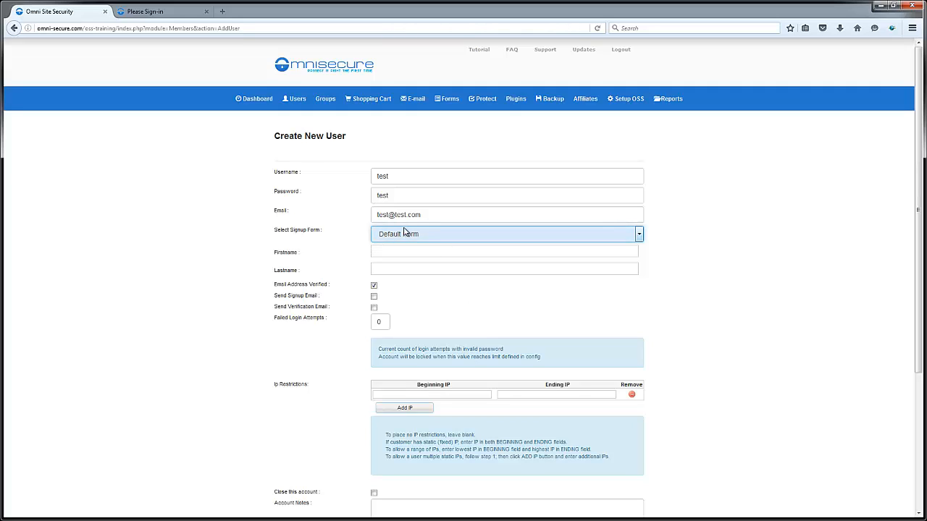
pyautogui.click(417, 234)
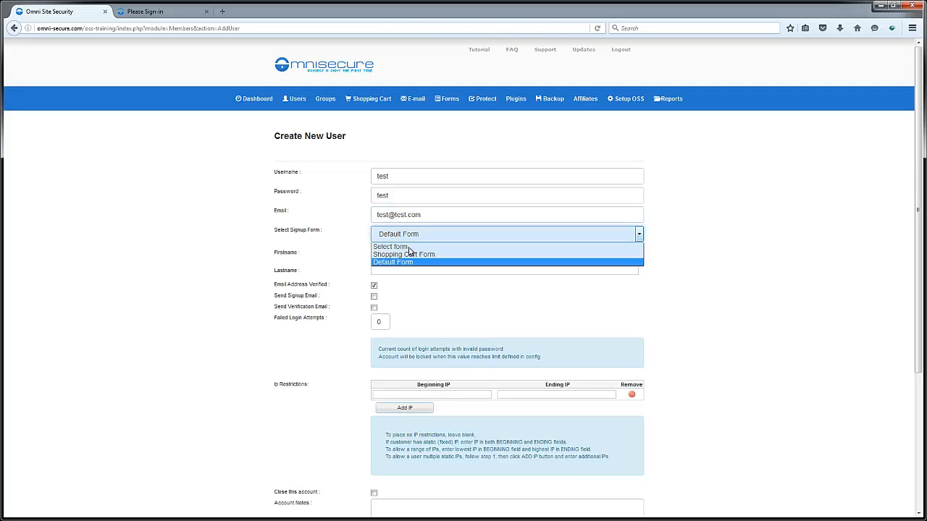
pyautogui.click(407, 262)
pyautogui.click(389, 255)
pyautogui.write('test')
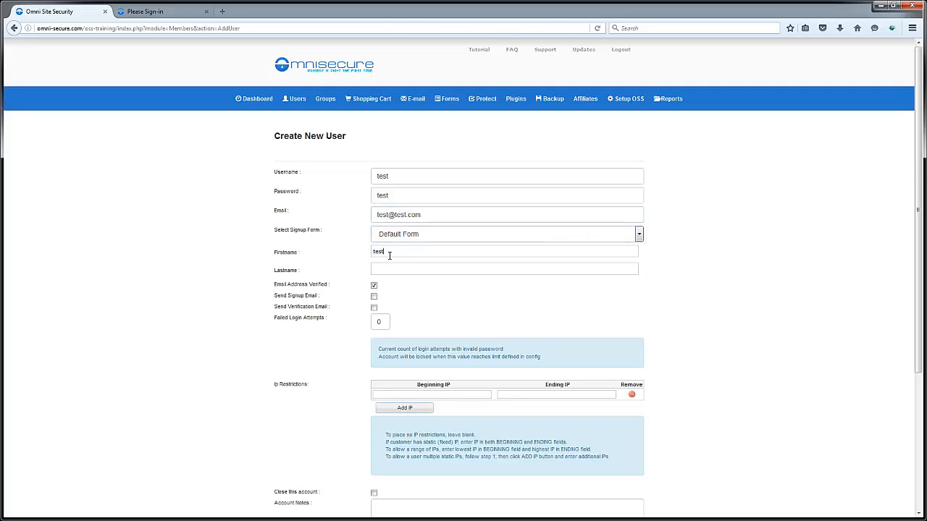
pyautogui.write('test')
pyautogui.moveTo(918, 267); pyautogui.dragTo(917, 420)
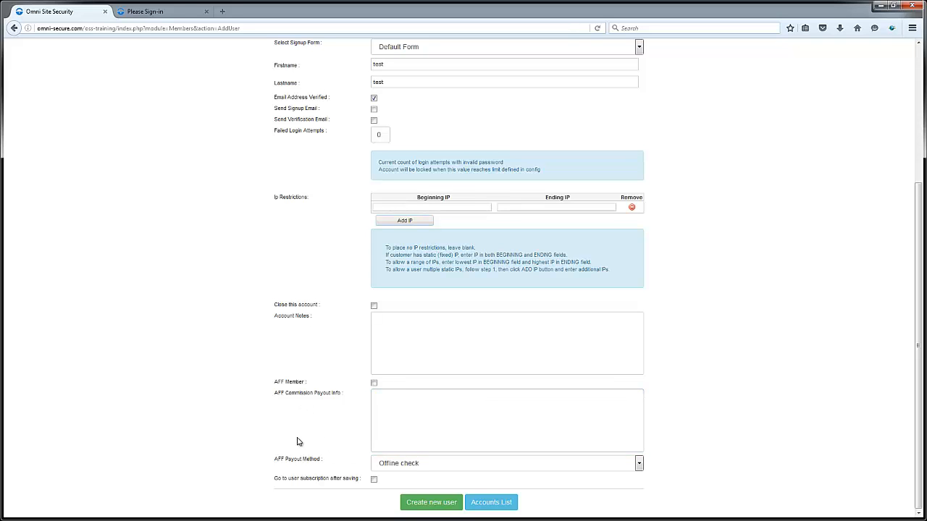
# - Save the test account, give it a members group subscription, and return to the Accounts list
pyautogui.click(434, 502)
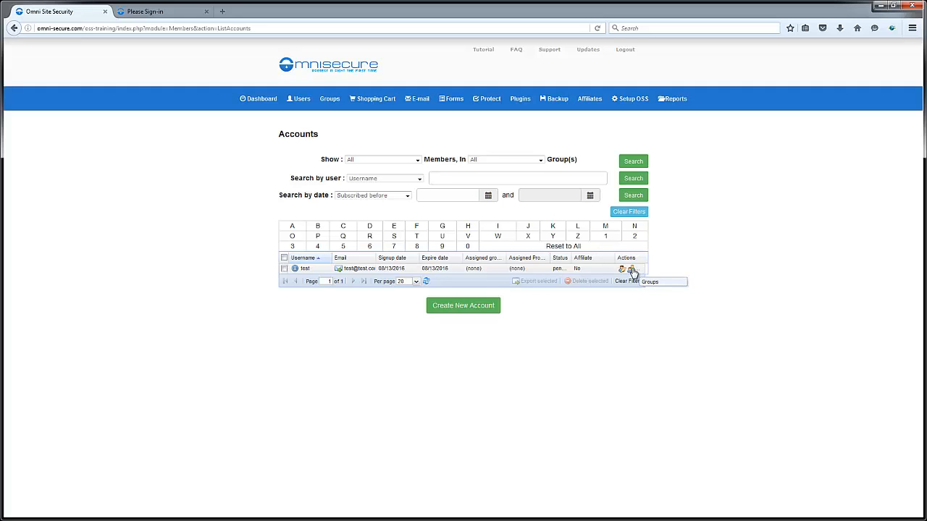
pyautogui.click(632, 270)
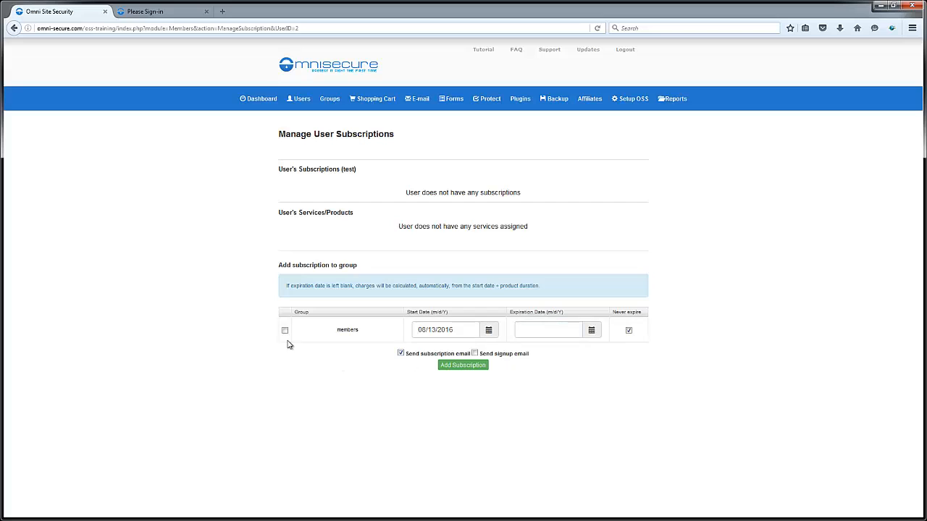
pyautogui.click(285, 331)
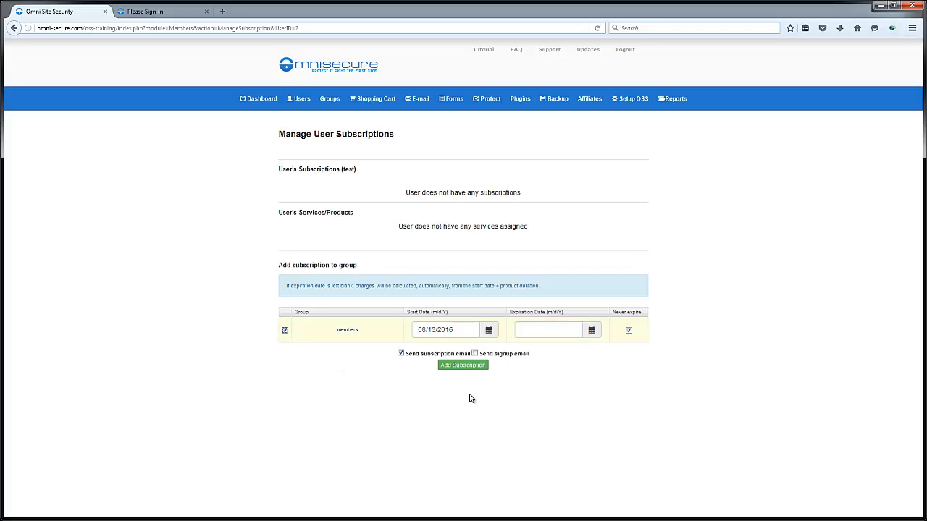
pyautogui.click(461, 366)
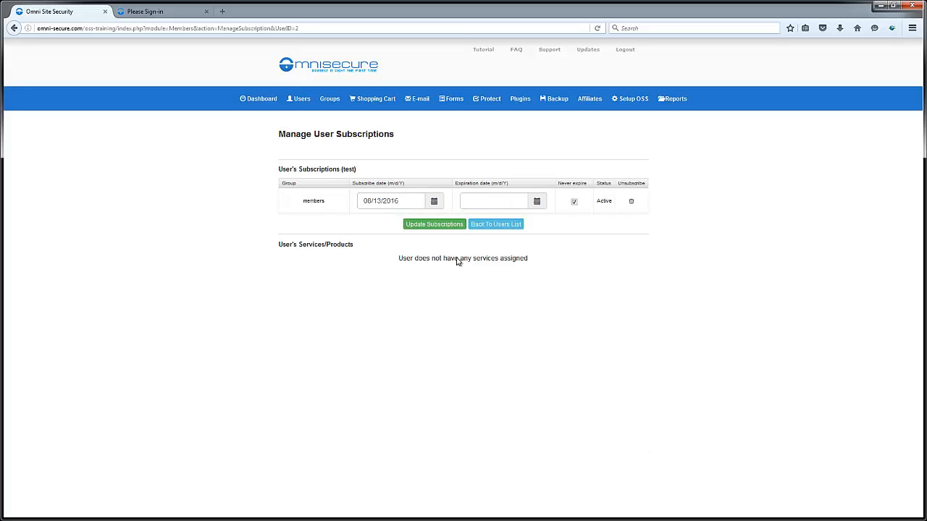
pyautogui.click(498, 227)
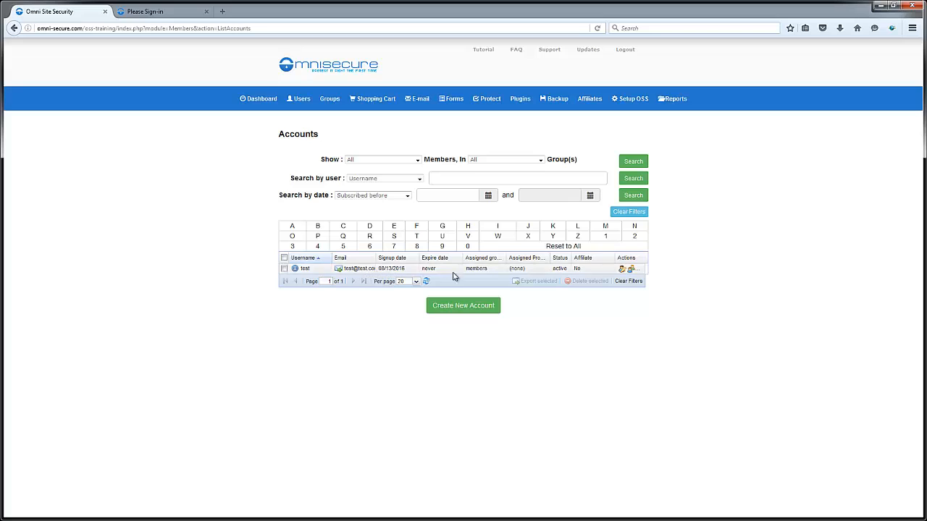
# - Sign in on the protected 1-test page with the test user's login and password, declining Firefox's save prompt
pyautogui.click(150, 13)
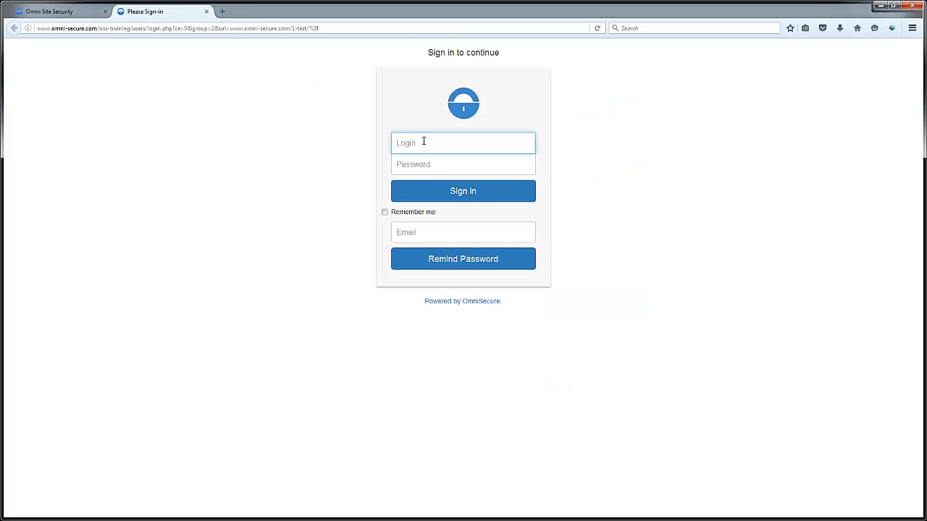
pyautogui.click(424, 141)
pyautogui.click(439, 168)
pyautogui.click(439, 164)
pyautogui.write('test')
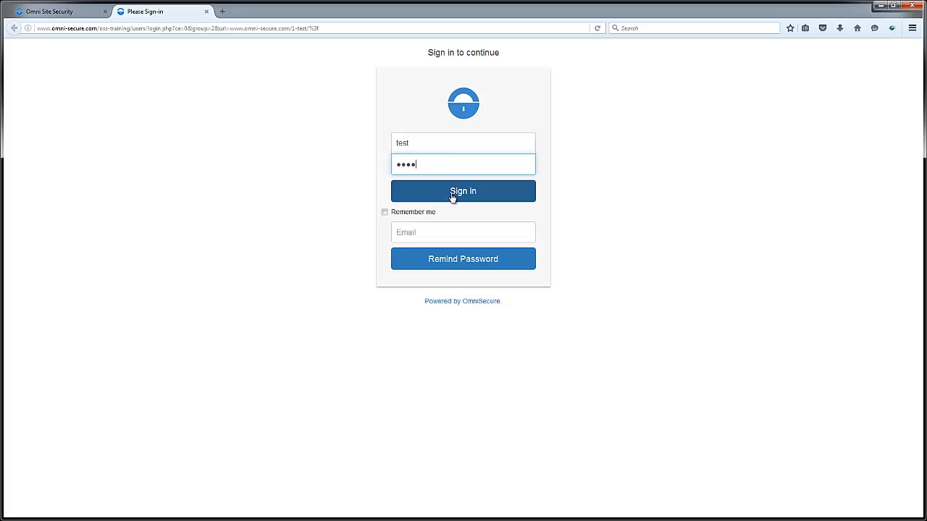
pyautogui.click(452, 196)
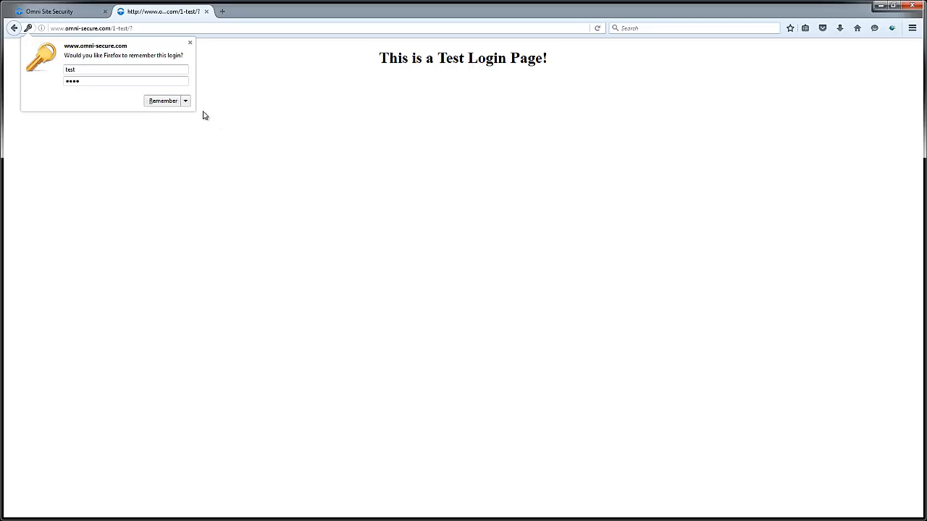
pyautogui.click(190, 44)
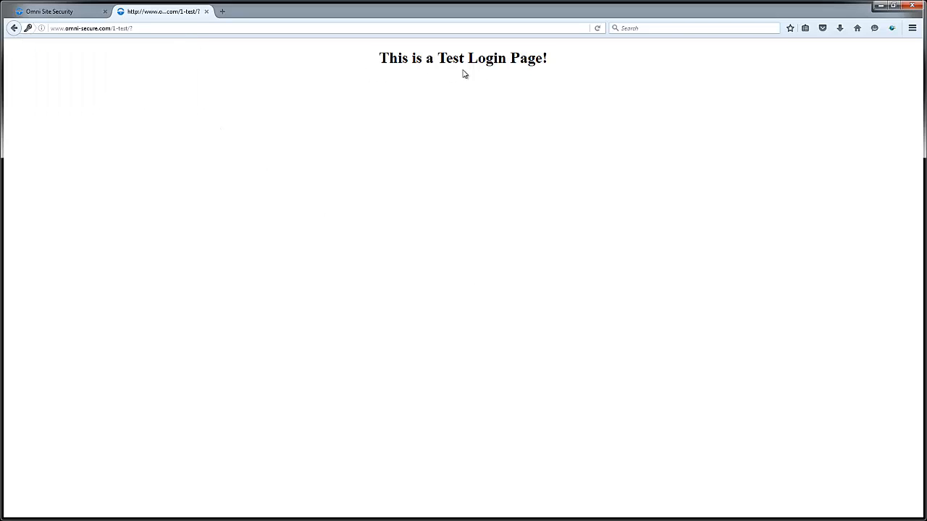